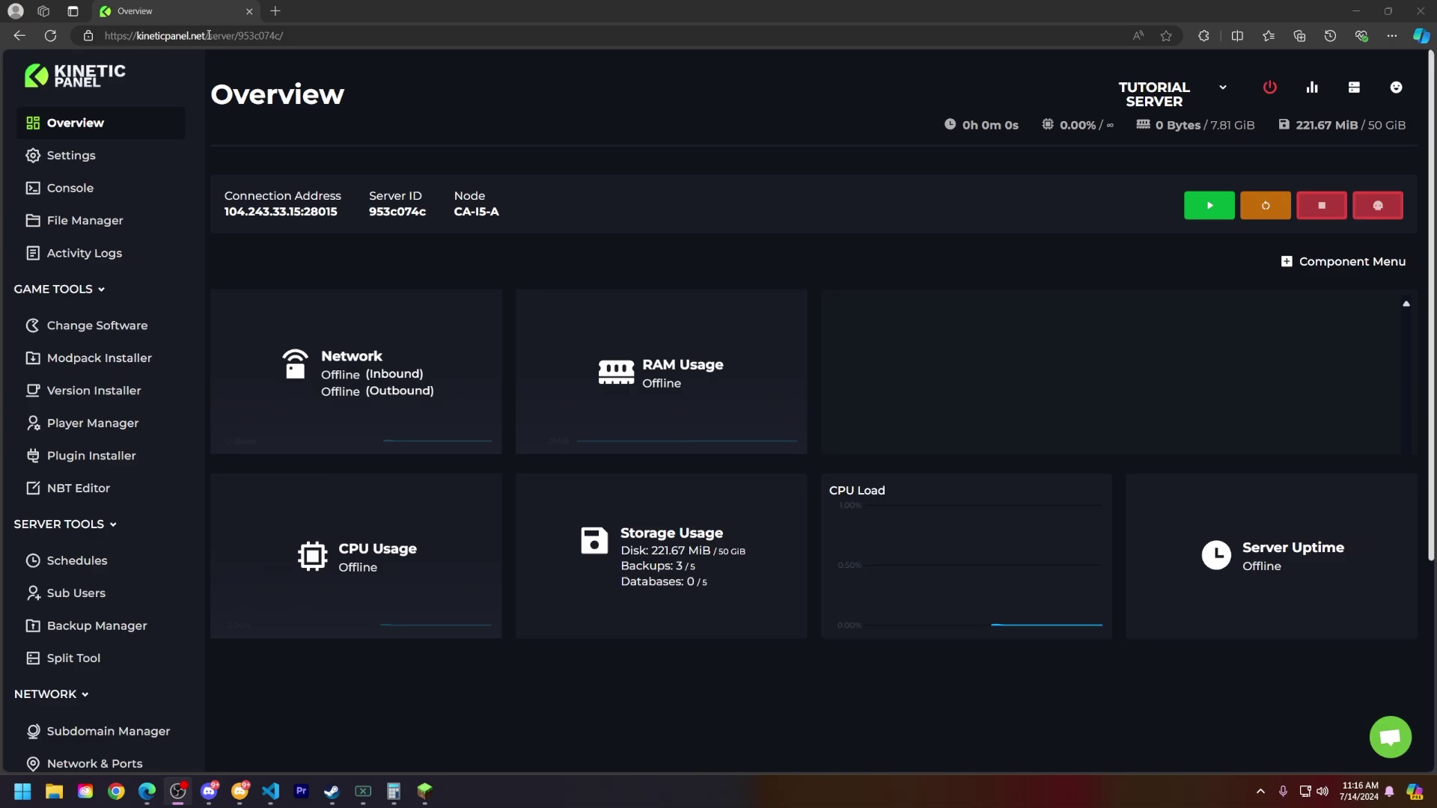
# Open bukkit.yml from the server's File Manager and locate its spawn-limits section
pyautogui.click(85, 220)
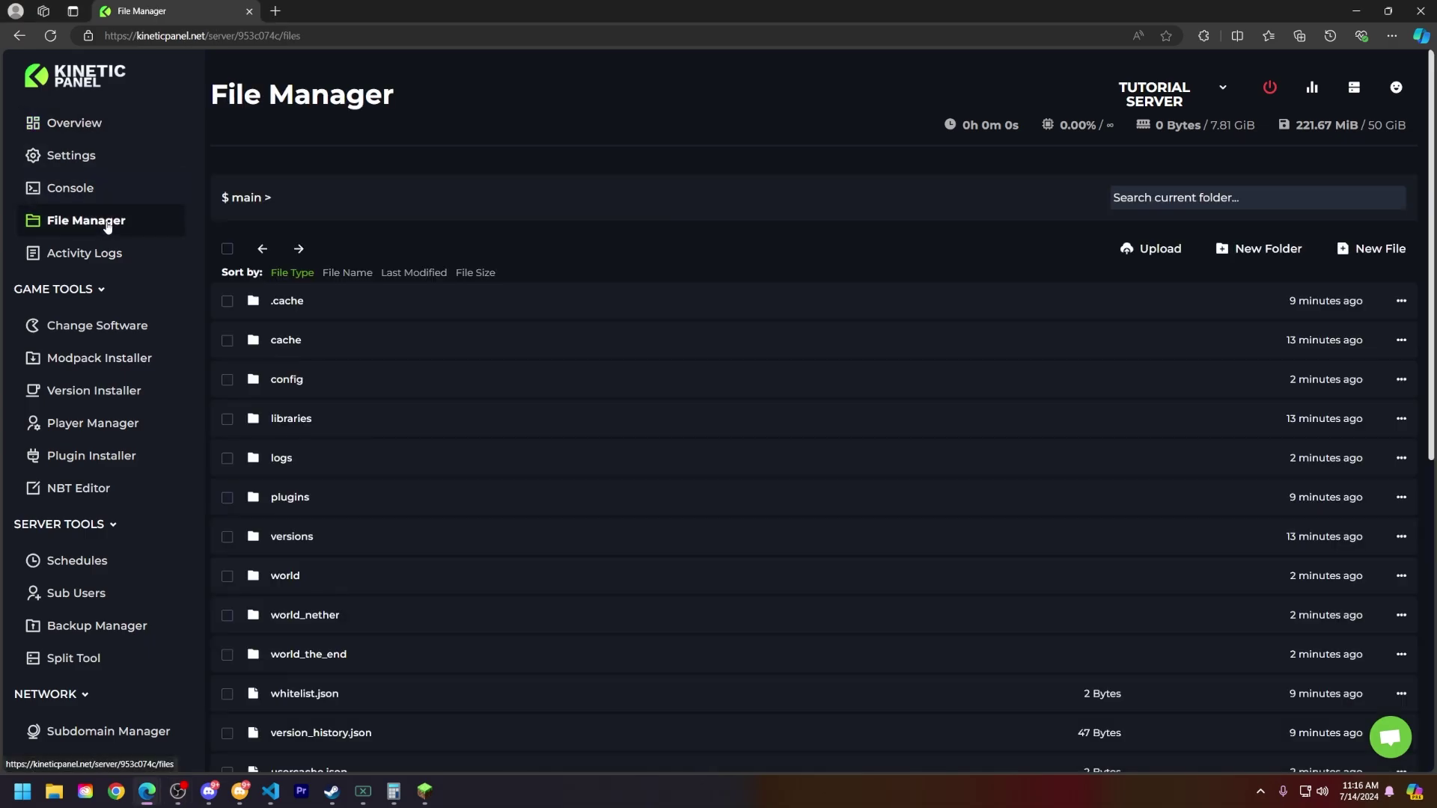
pyautogui.scroll(-2, 313, 339)
pyautogui.scroll(-4, 314, 339)
pyautogui.scroll(-3, 314, 340)
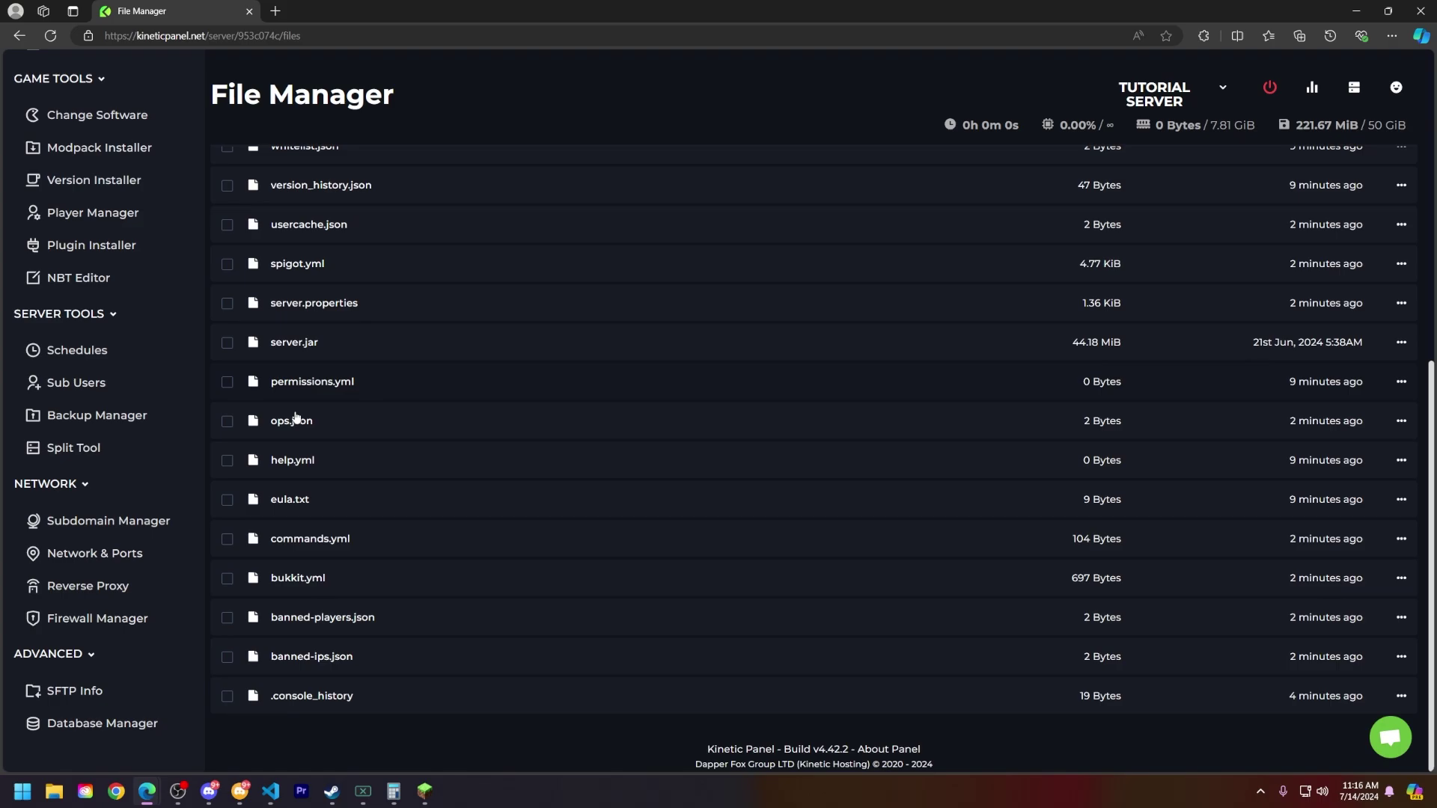
pyautogui.click(306, 579)
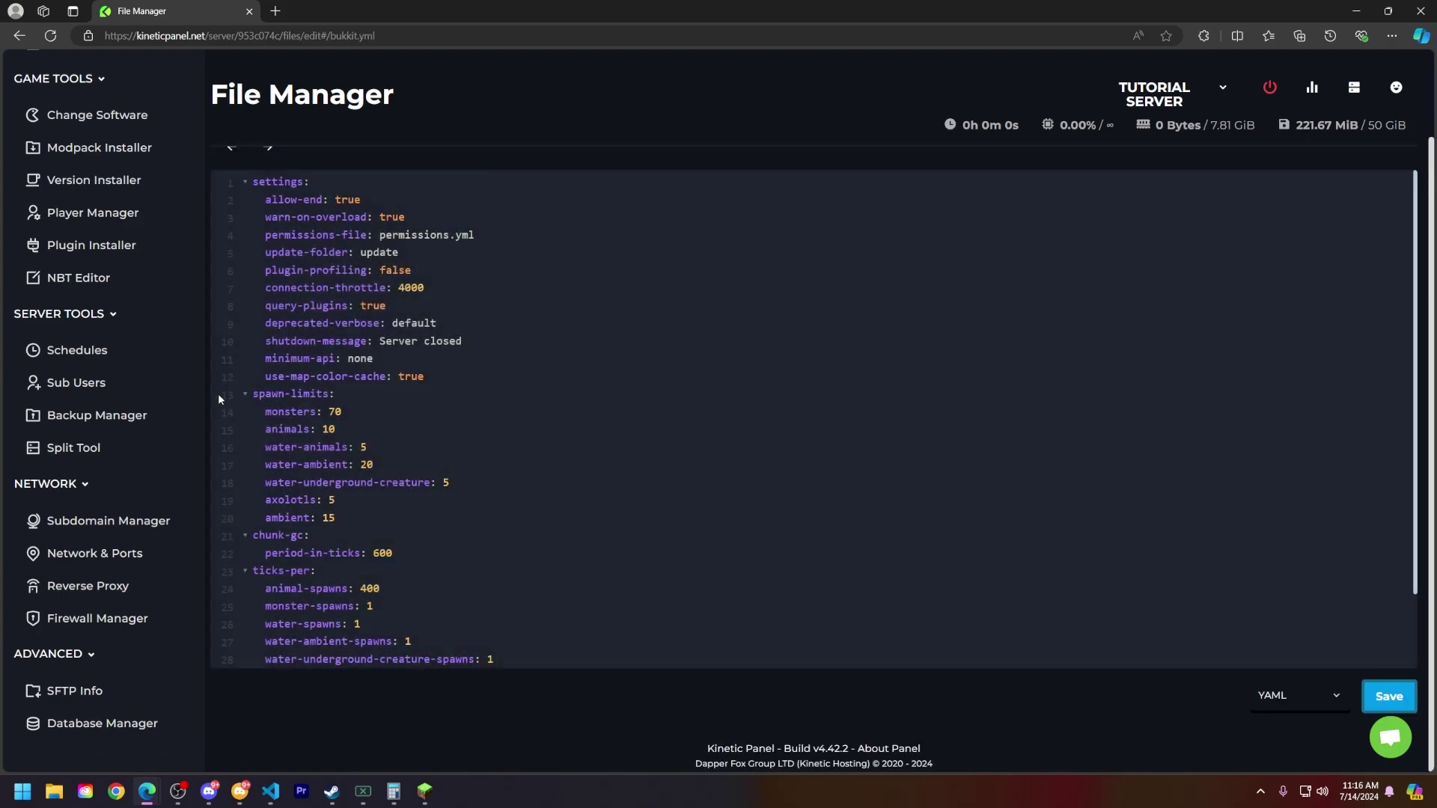
pyautogui.moveTo(258, 395); pyautogui.dragTo(317, 394)
# Select the monsters limit of 70, then review the water-ambient and ambient limit lines
pyautogui.click(419, 417)
pyautogui.doubleClick(336, 412)
pyautogui.click(357, 411)
pyautogui.click(398, 464)
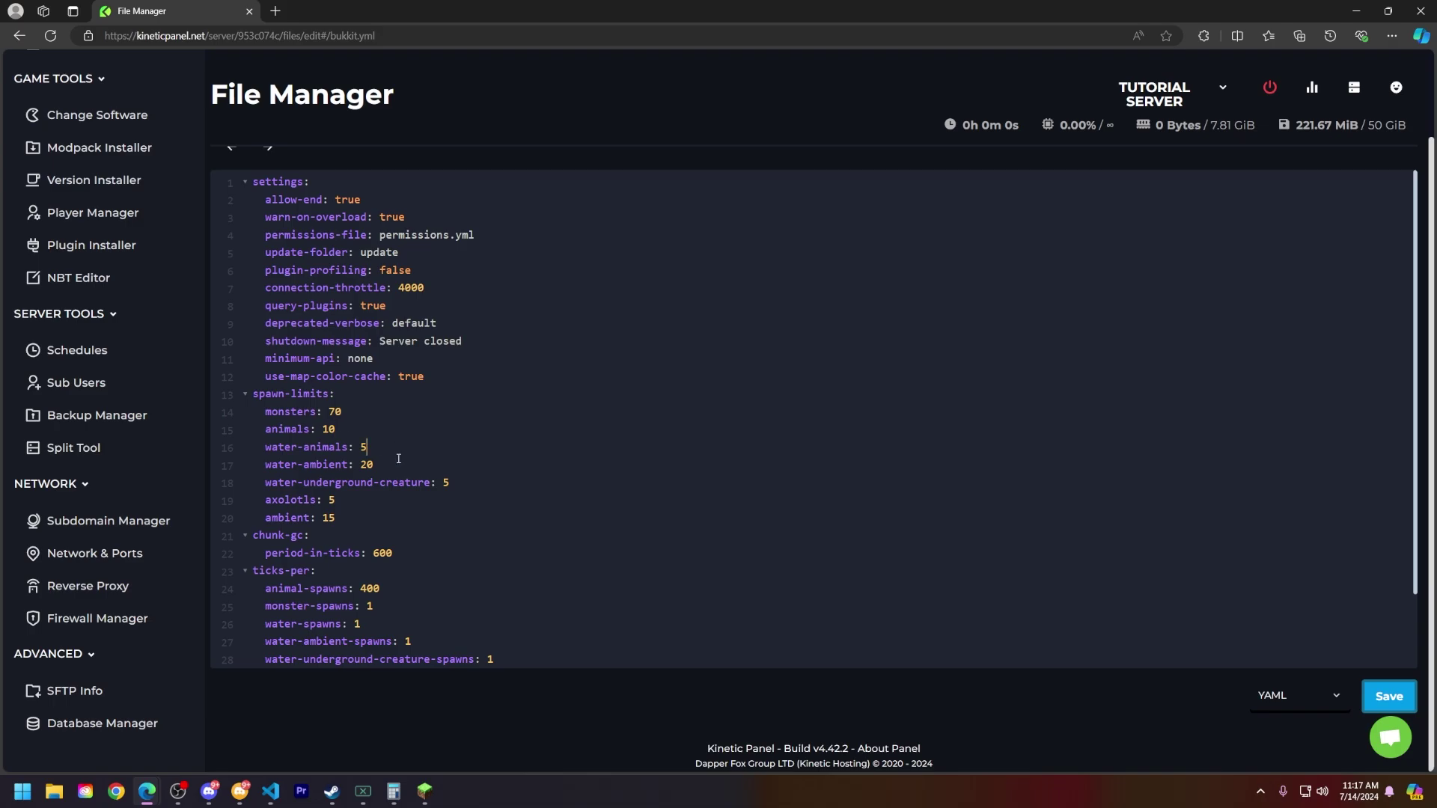
pyautogui.click(371, 516)
# Change the monsters limit from 70 to 40 and animals from 10 to 5
pyautogui.press('BackSpace')
pyautogui.press('BackSpace')
pyautogui.write('40')
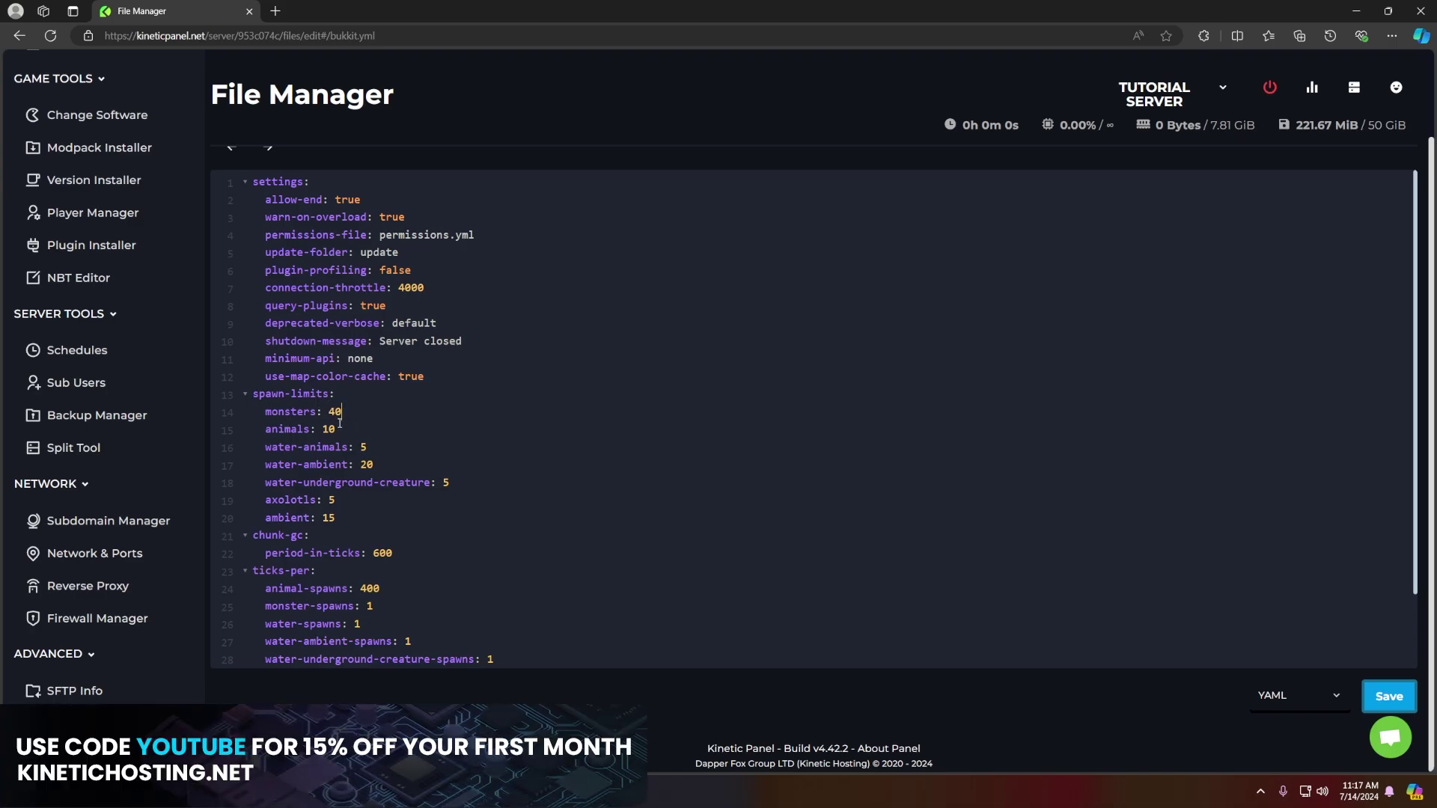
pyautogui.click(341, 429)
pyautogui.press('BackSpace')
pyautogui.press('BackSpace')
pyautogui.write('5')
# Change water-animals from 5 to 2 and water-ambient from 20 to 10, then save bukkit.yml
pyautogui.click(377, 446)
pyautogui.press('BackSpace')
pyautogui.write('2')
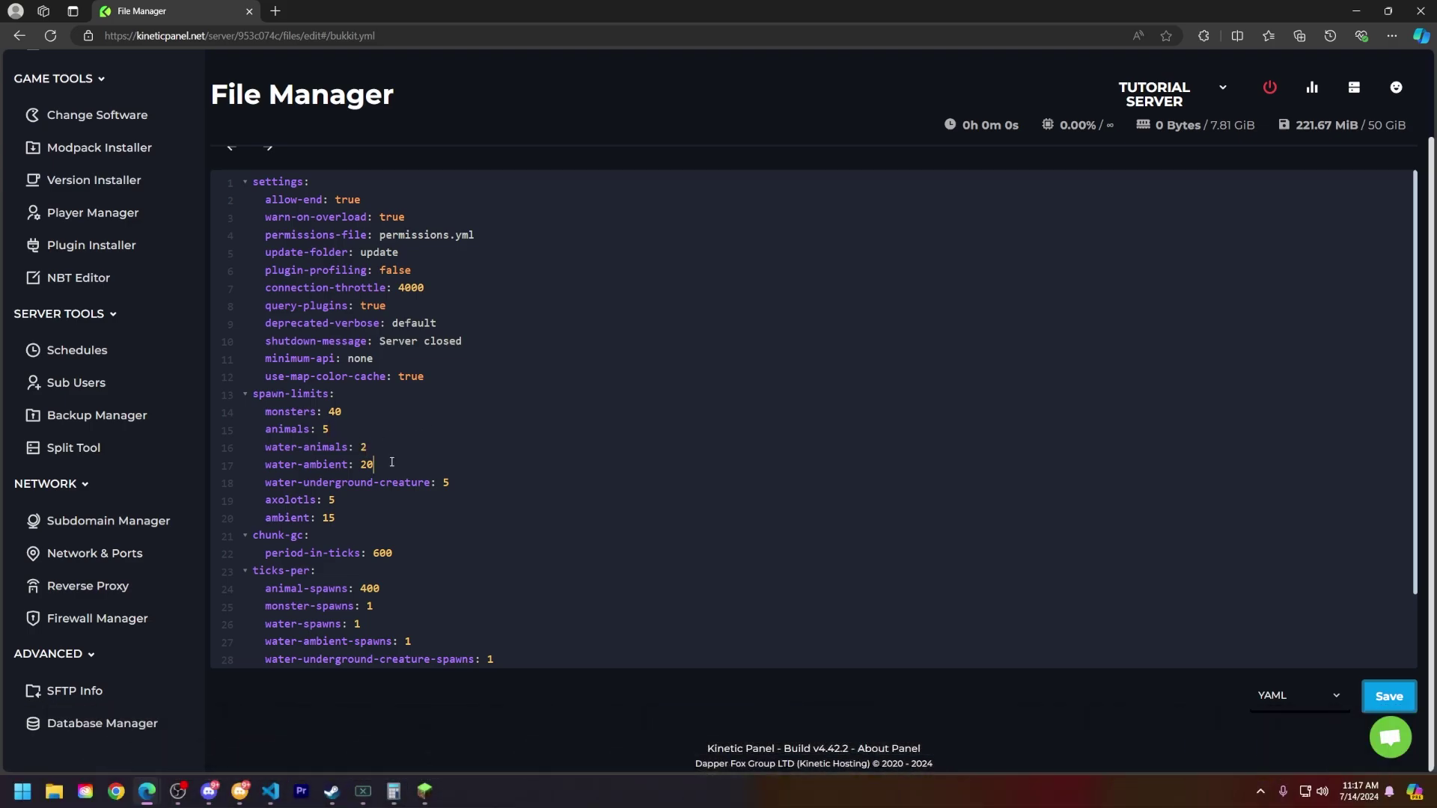
pyautogui.press('BackSpace')
pyautogui.press('BackSpace')
pyautogui.write('10')
pyautogui.click(409, 499)
pyautogui.click(447, 482)
pyautogui.click(1392, 693)
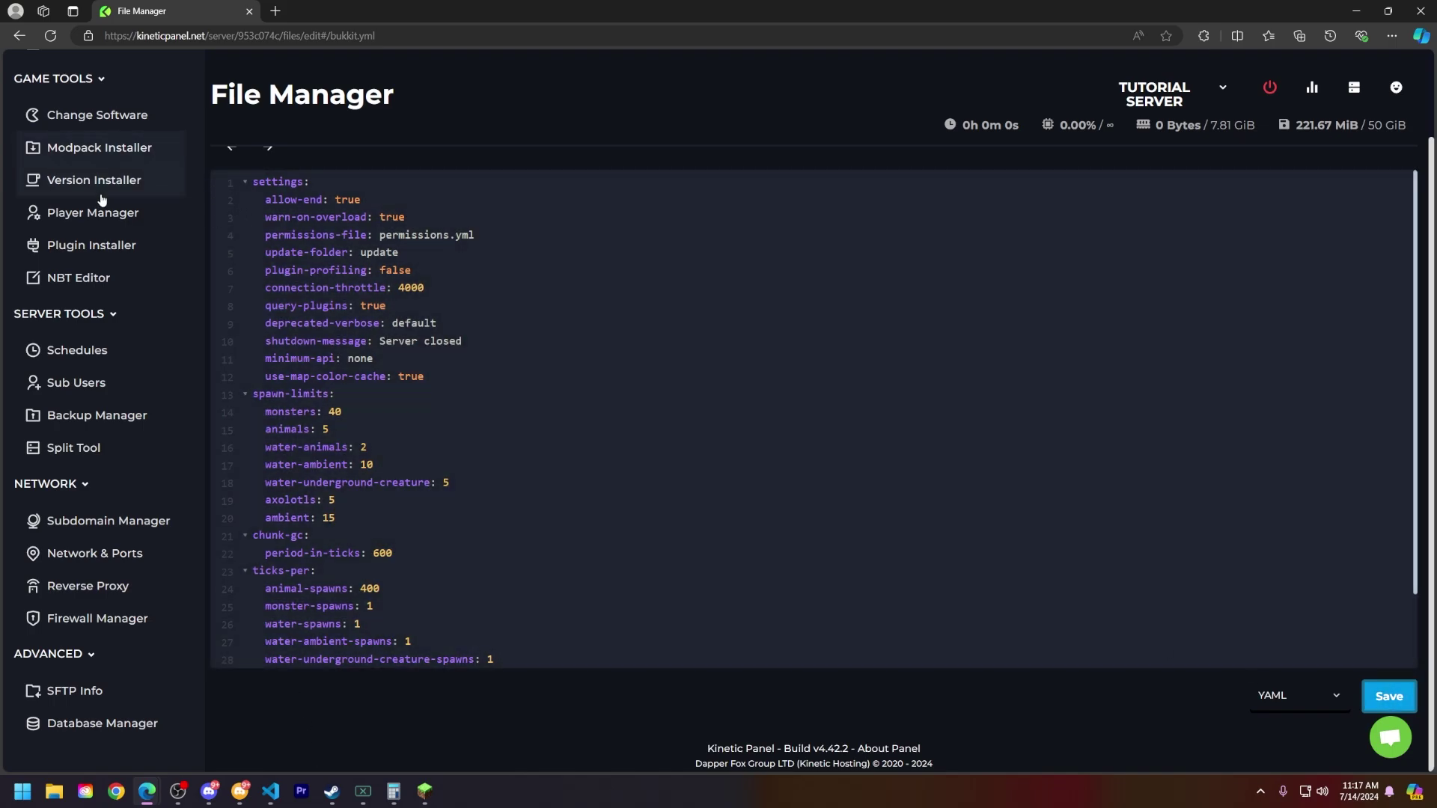
pyautogui.scroll(5, 107, 247)
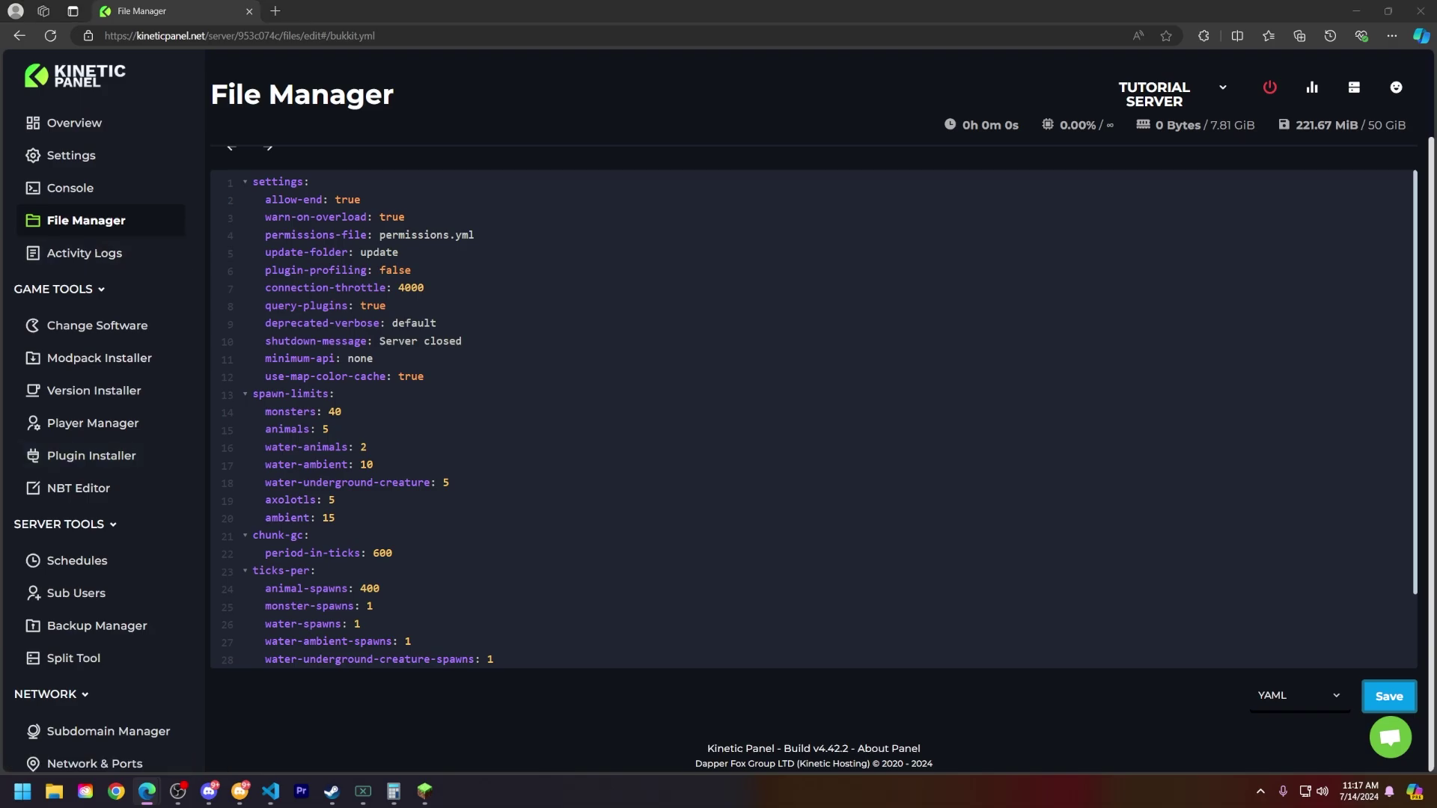